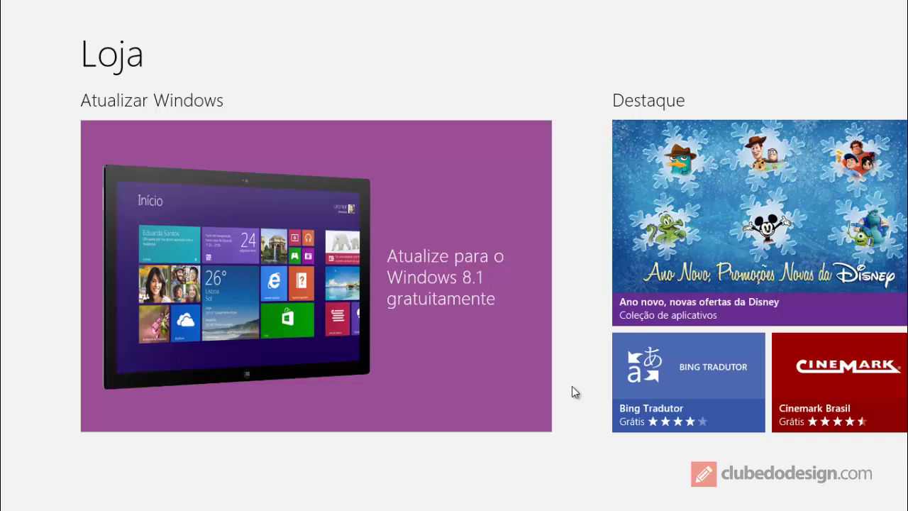
Step: Leave the Store for the Start screen and open the full PC settings
{"action": "left_click", "coordinate": [8, 11]}
{"action": "mouse_move", "coordinate": [4, 213]}
{"action": "left_click", "coordinate": [63, 472]}
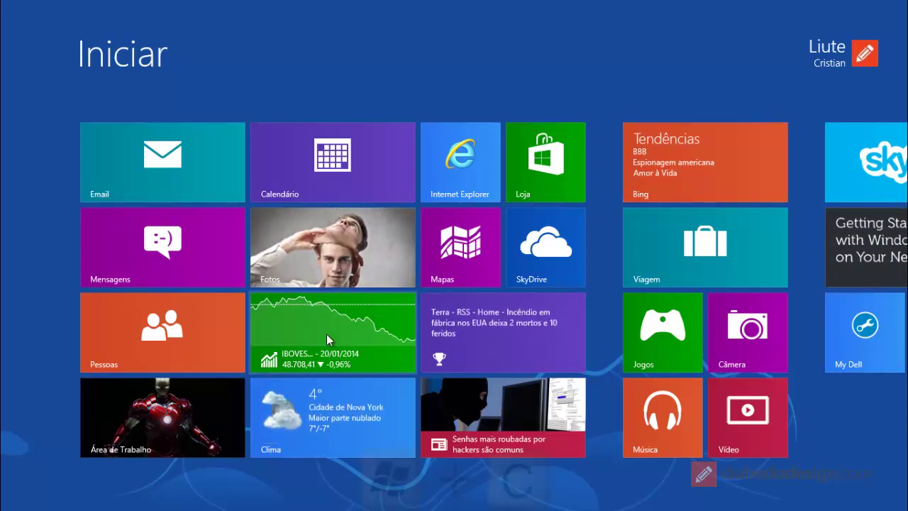
{"action": "key", "text": "super+c"}
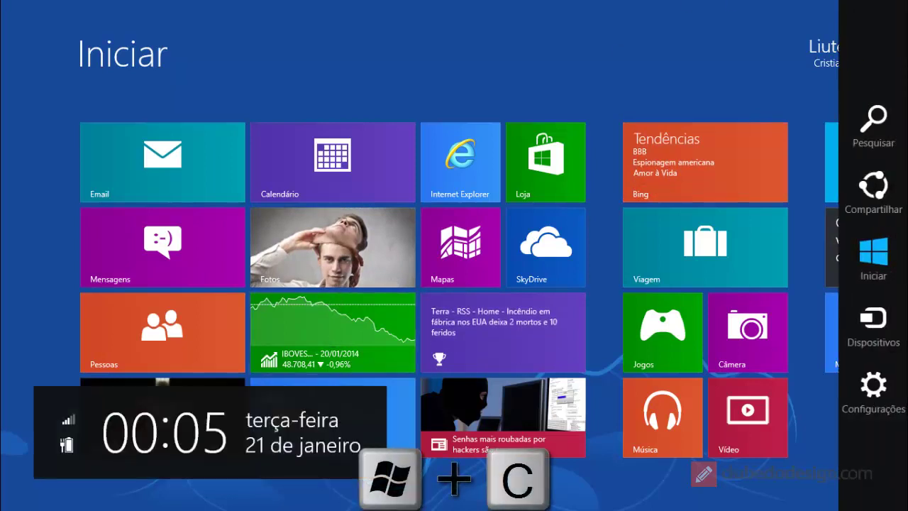
{"action": "left_click", "coordinate": [890, 416]}
{"action": "left_click", "coordinate": [802, 477]}
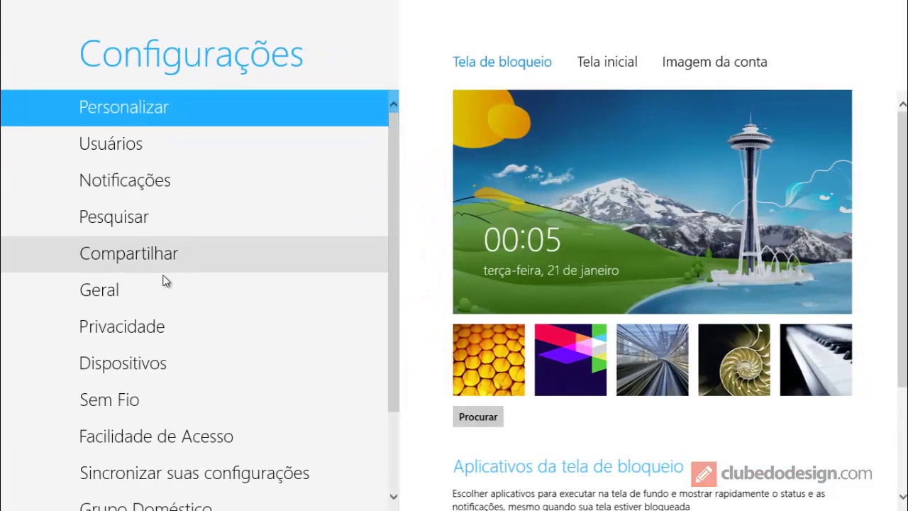
Step: Check for new updates in the Windows Update section of PC settings
{"action": "scroll", "coordinate": [165, 298], "scroll_direction": "down", "scroll_amount": 2}
{"action": "left_click", "coordinate": [151, 434]}
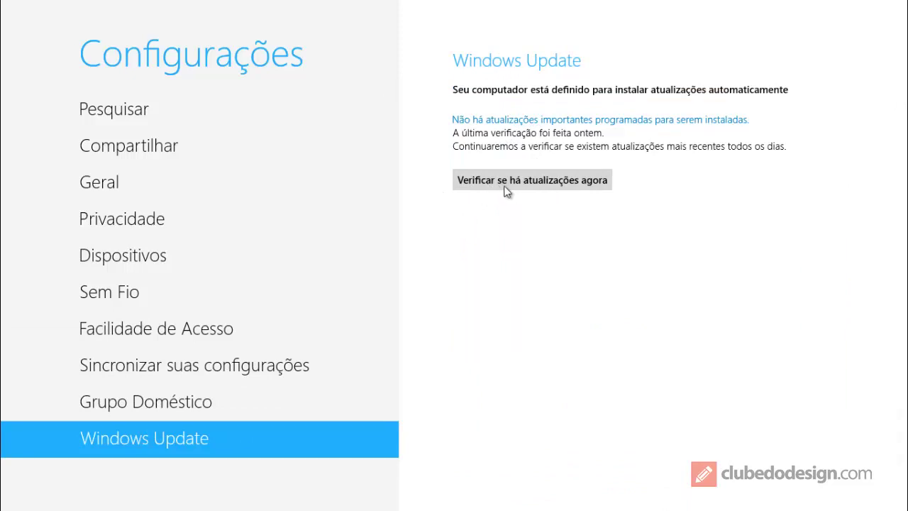
{"action": "left_click", "coordinate": [547, 180]}
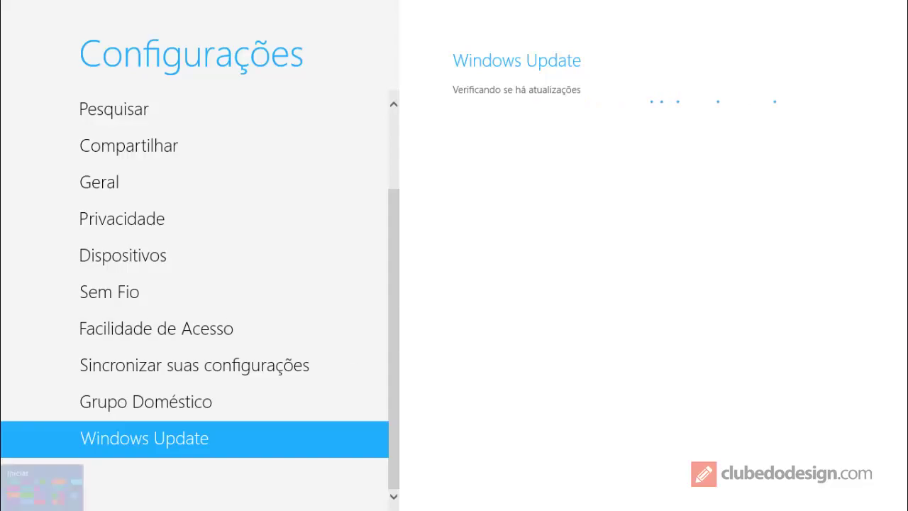
{"action": "left_click", "coordinate": [7, 505]}
{"action": "mouse_move", "coordinate": [906, 4]}
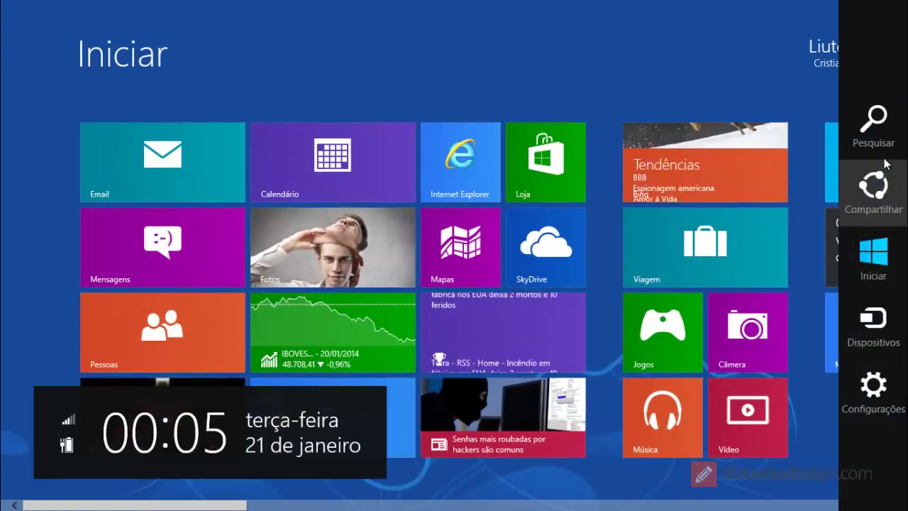
{"action": "left_click", "coordinate": [883, 149]}
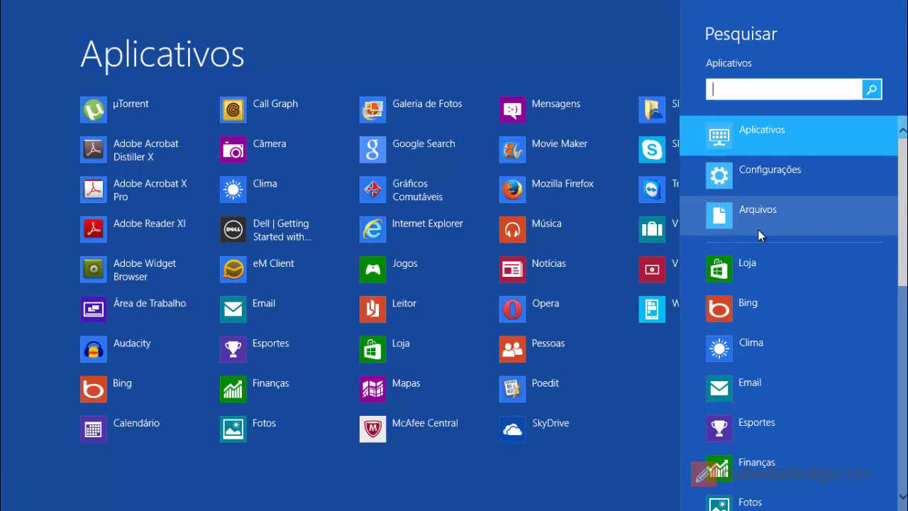
{"action": "type", "text": "update"}
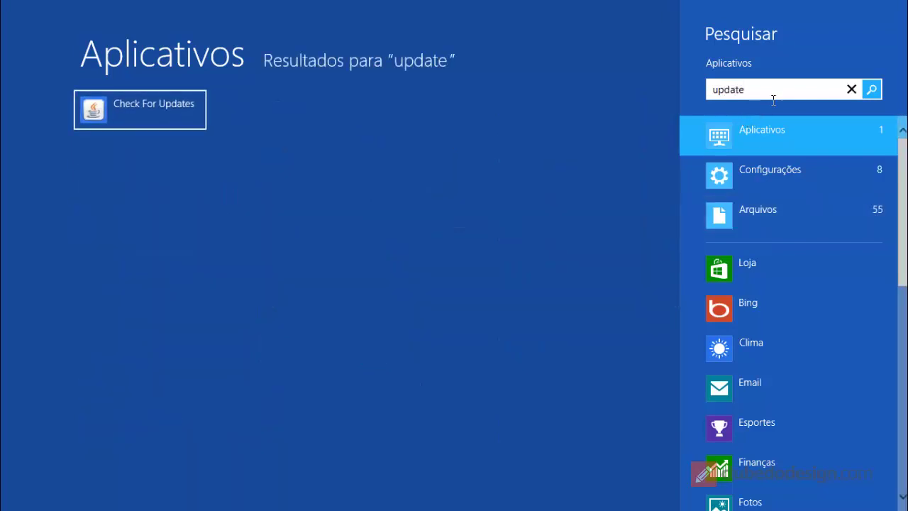
{"action": "left_click", "coordinate": [782, 173]}
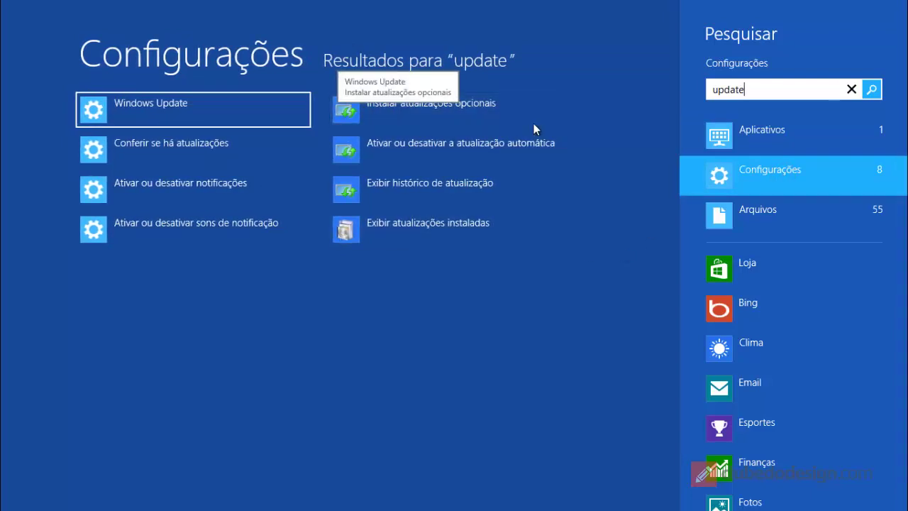
{"action": "left_click", "coordinate": [470, 116]}
{"action": "key", "text": "Escape"}
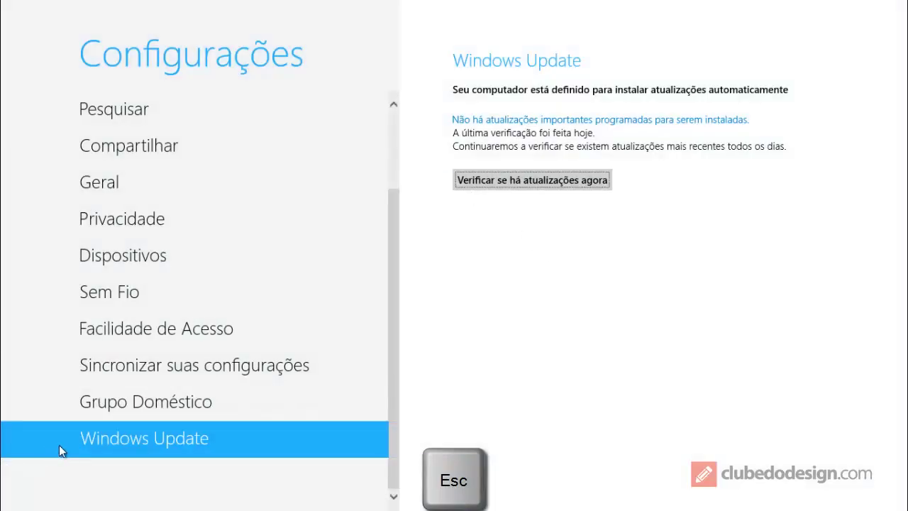
Step: Close PC settings, then search the system settings for "upda" and open "Instalar atualizações opcionais"
{"action": "left_click_drag", "start_coordinate": [530, 5], "coordinate": [377, 489]}
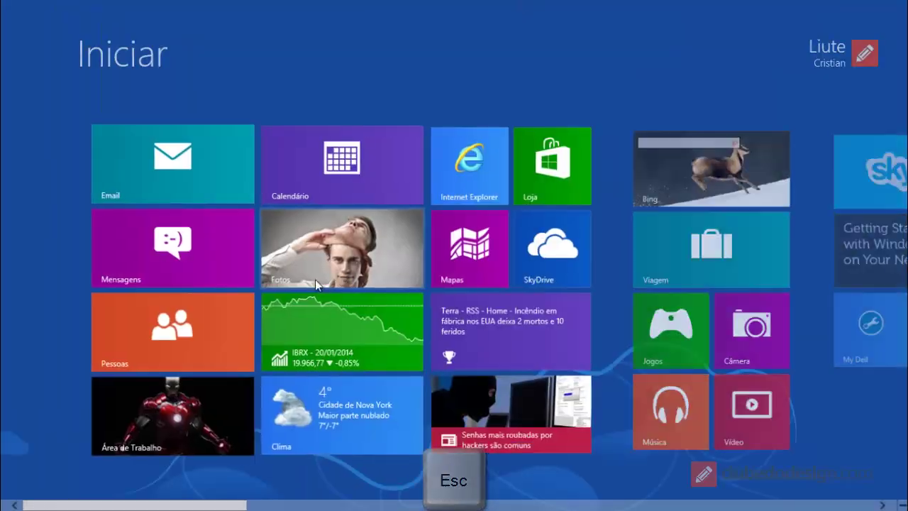
{"action": "key", "text": "super+q"}
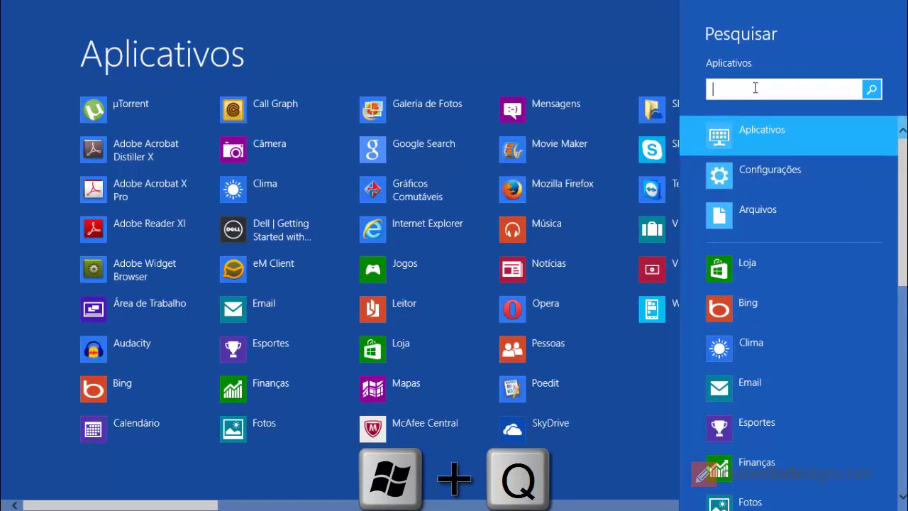
{"action": "type", "text": "upda"}
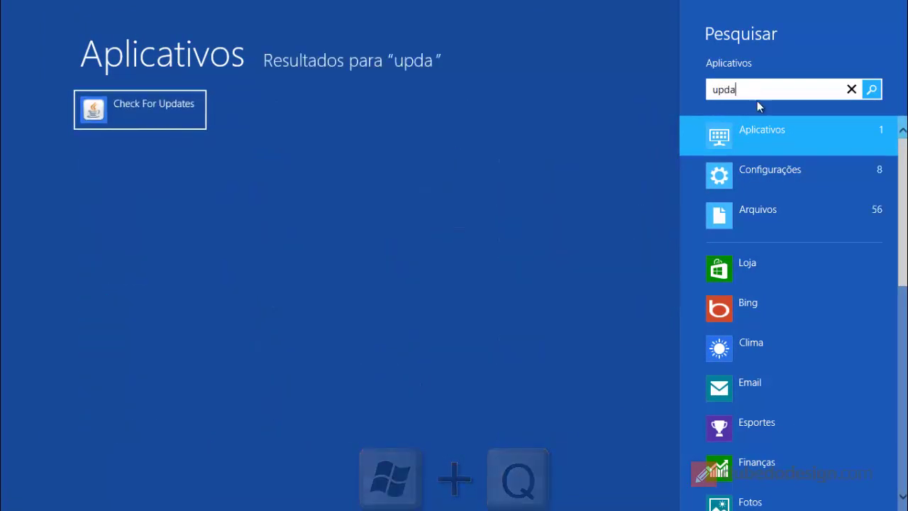
{"action": "left_click", "coordinate": [769, 181]}
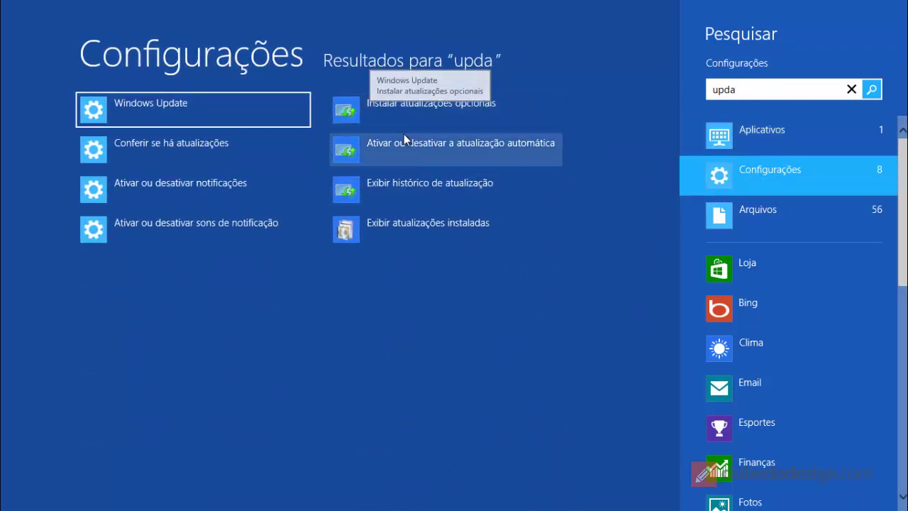
{"action": "left_click", "coordinate": [440, 119]}
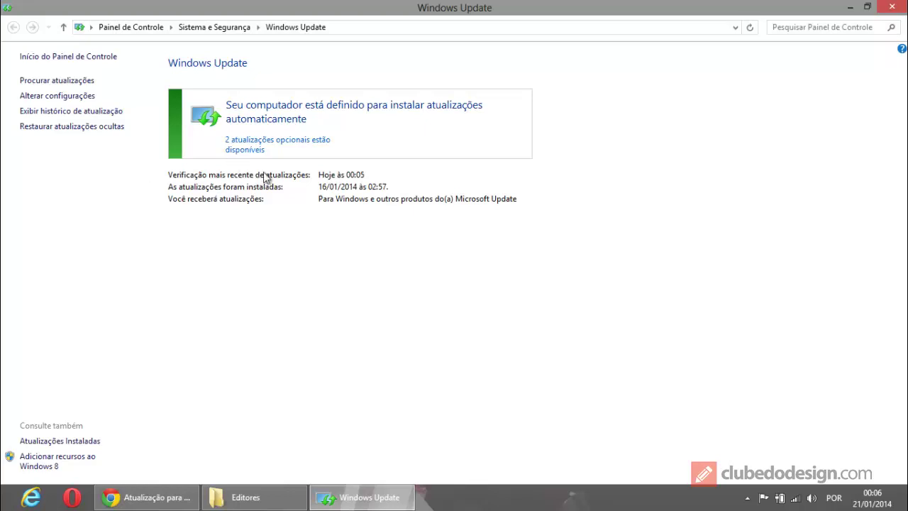
Step: Install both optional updates, the Windows 8 x64 update KB2911101 and the Intel Management Engine Interface
{"action": "left_click", "coordinate": [254, 148]}
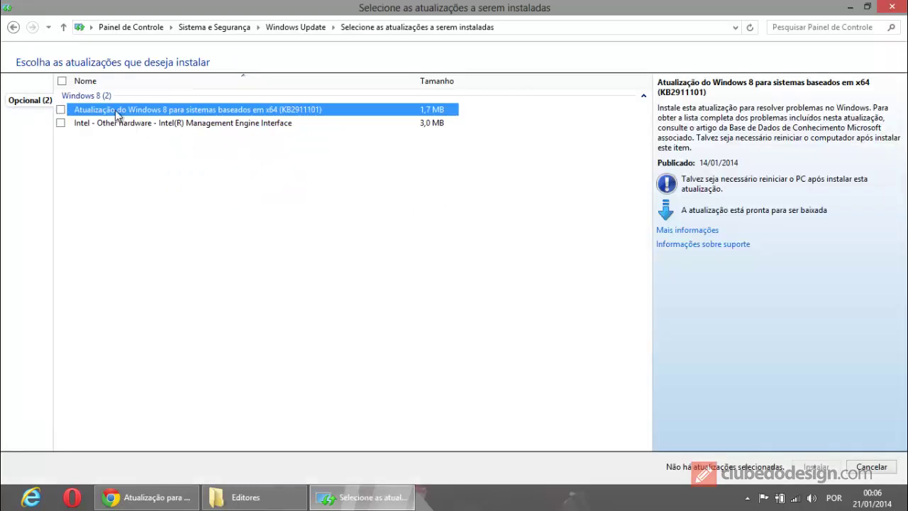
{"action": "left_click", "coordinate": [60, 109]}
{"action": "left_click", "coordinate": [60, 122]}
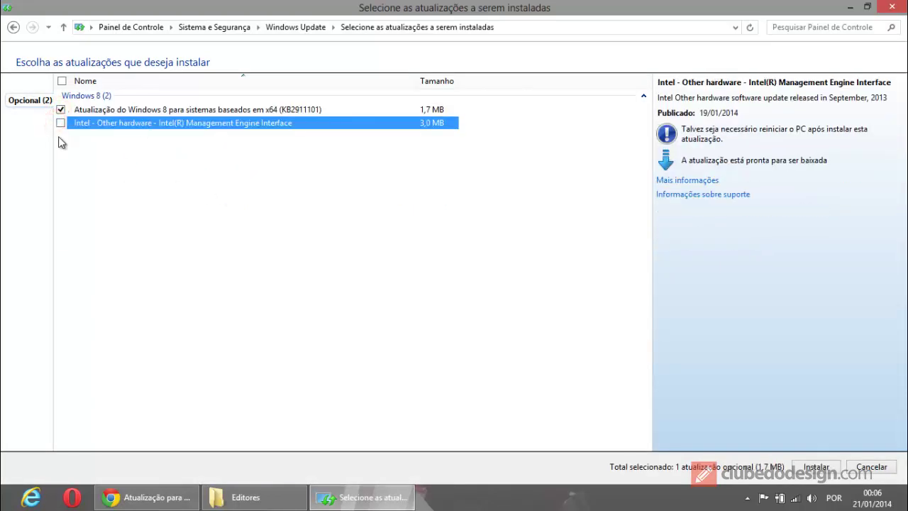
{"action": "left_click", "coordinate": [60, 123]}
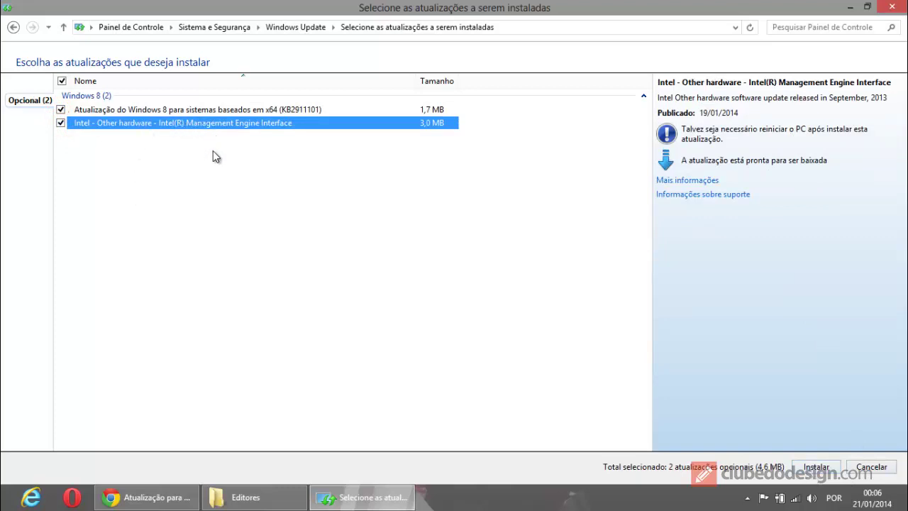
{"action": "left_click", "coordinate": [803, 469]}
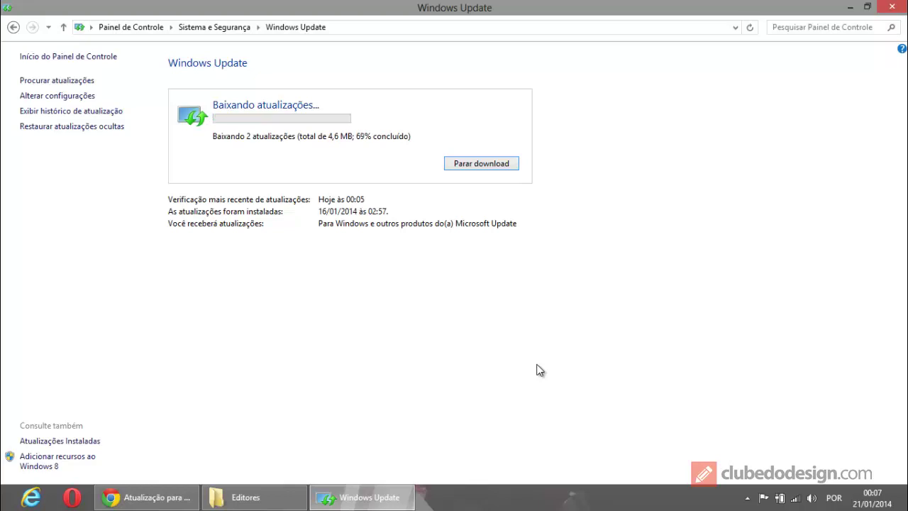
Step: View the Windows 8.1 offer in the Store and the upgrade FAQ in Chrome, then check the installation in Windows Update
{"action": "left_click", "coordinate": [18, 15]}
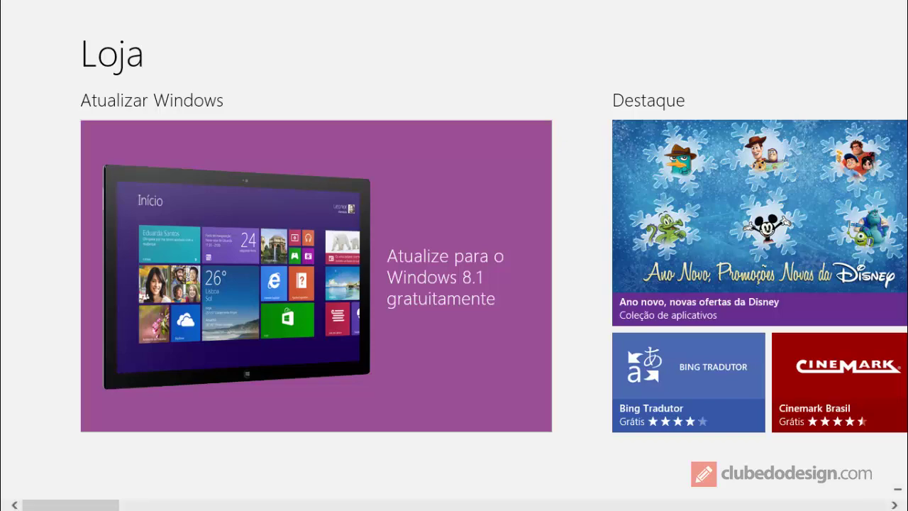
{"action": "left_click", "coordinate": [7, 505]}
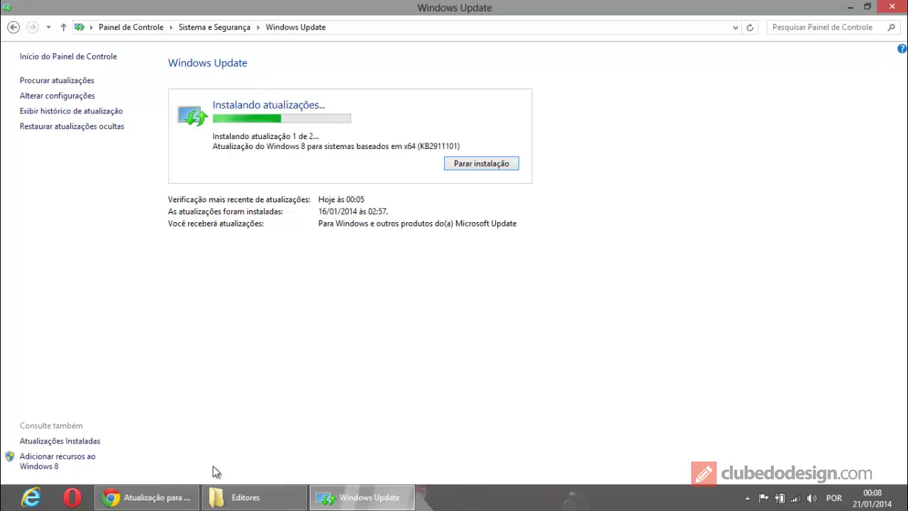
{"action": "left_click", "coordinate": [147, 496]}
{"action": "scroll", "coordinate": [577, 236], "scroll_direction": "down", "scroll_amount": 2}
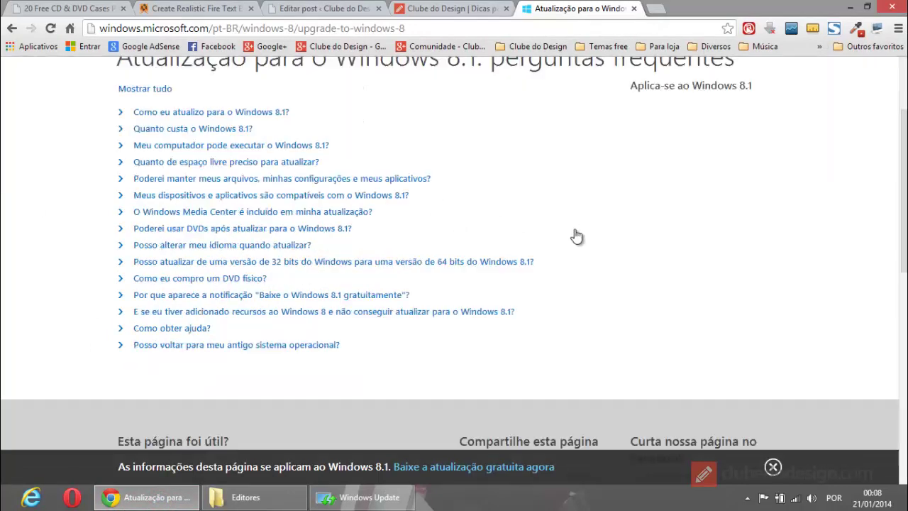
{"action": "scroll", "coordinate": [576, 237], "scroll_direction": "down", "scroll_amount": 5}
{"action": "scroll", "coordinate": [573, 310], "scroll_direction": "up", "scroll_amount": 6}
{"action": "scroll", "coordinate": [575, 314], "scroll_direction": "down", "scroll_amount": 1}
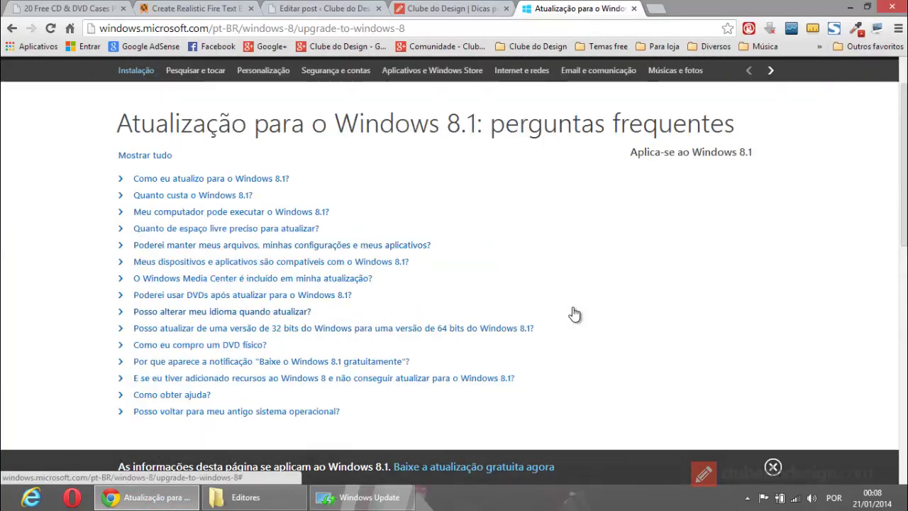
{"action": "key", "text": "alt+Tab"}
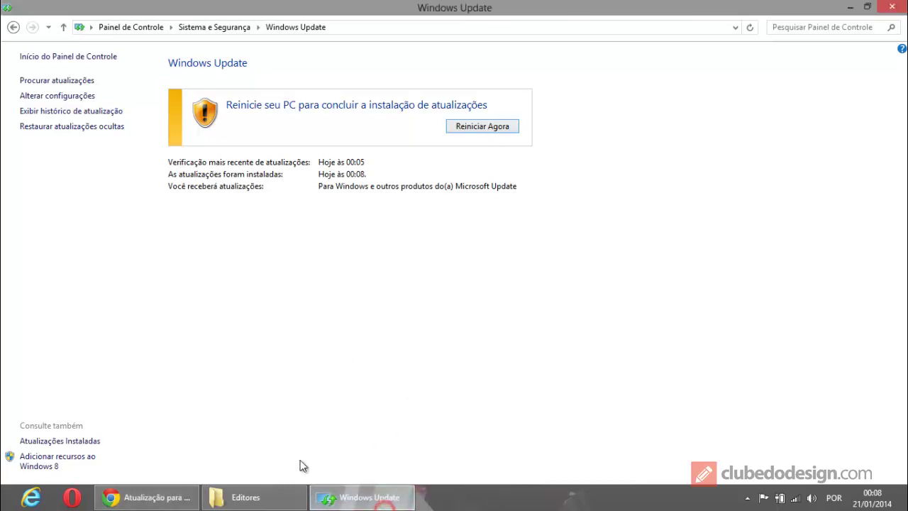
Step: Switch to Chrome, search the Windows site for "atualizar 8.1" and look over the results
{"action": "left_click", "coordinate": [148, 497]}
{"action": "scroll", "coordinate": [417, 252], "scroll_direction": "up", "scroll_amount": 1}
{"action": "scroll", "coordinate": [418, 251], "scroll_direction": "down", "scroll_amount": 1}
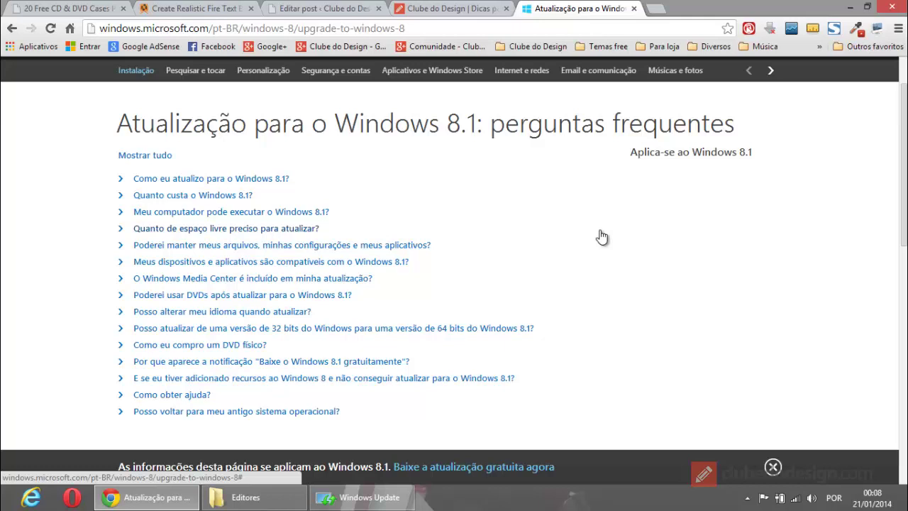
{"action": "scroll", "coordinate": [602, 236], "scroll_direction": "up", "scroll_amount": 1}
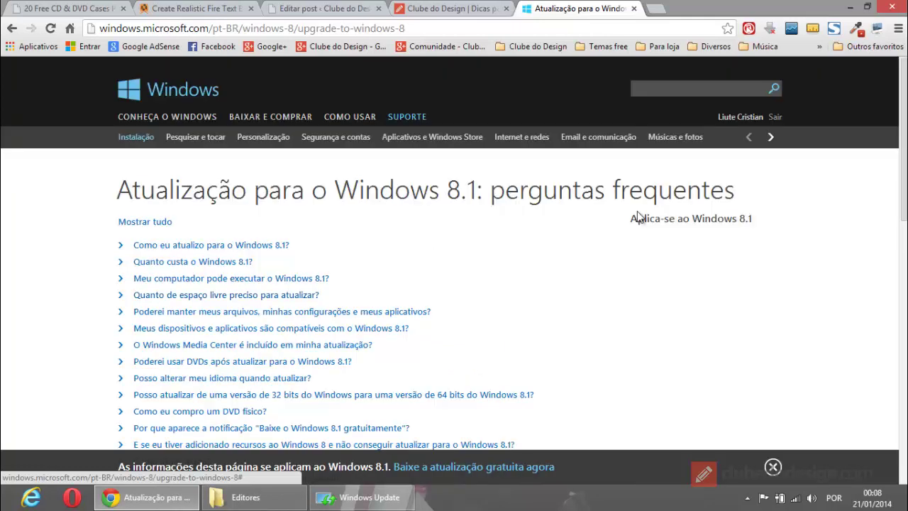
{"action": "left_click", "coordinate": [679, 85]}
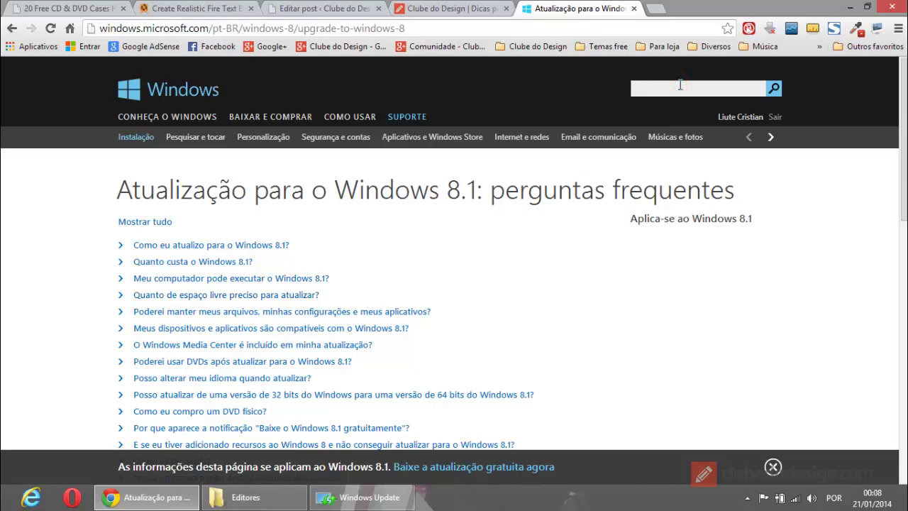
{"action": "type", "text": "atualizar 8."}
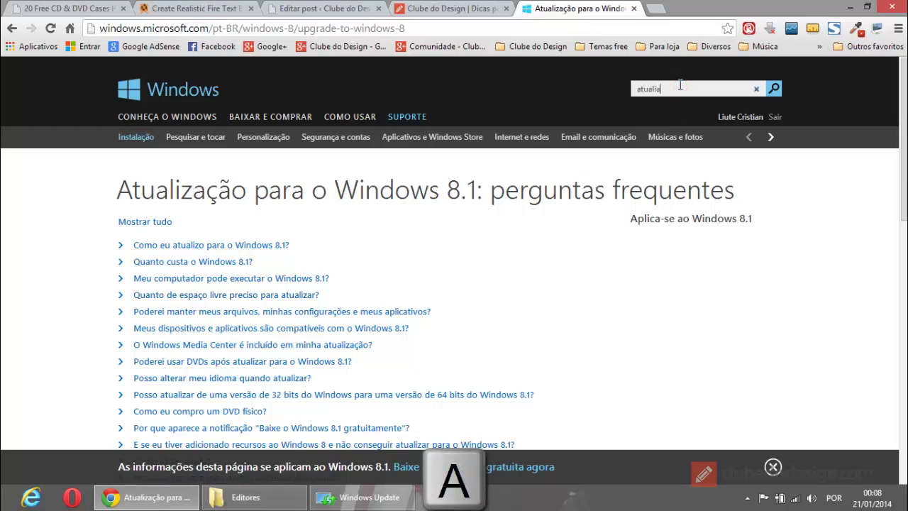
{"action": "type", "text": "1"}
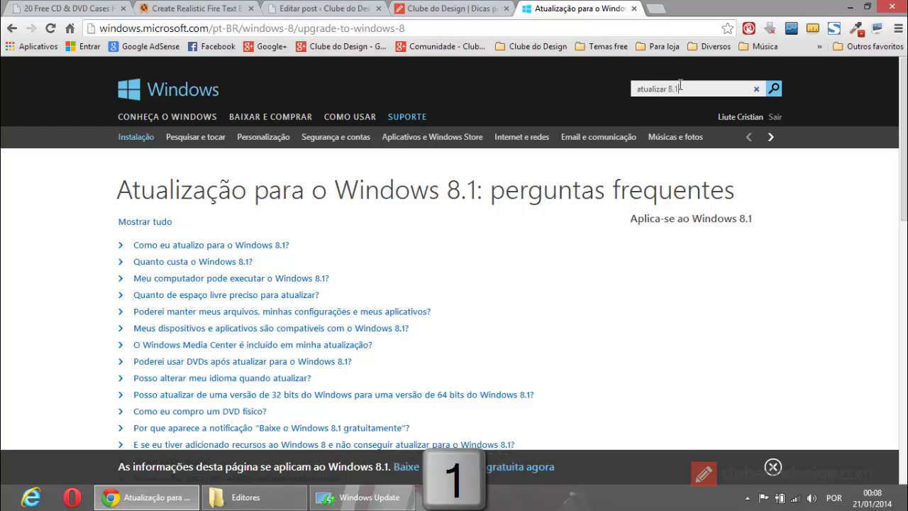
{"action": "key", "text": "Return"}
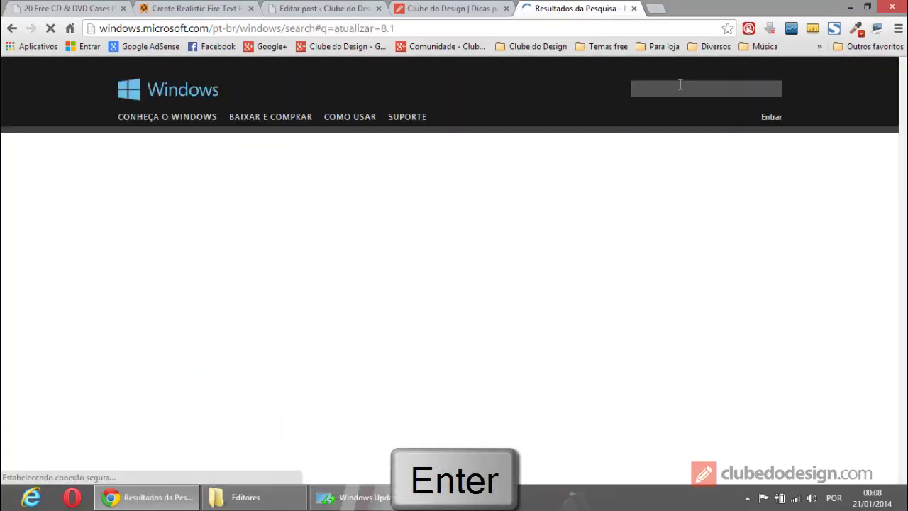
{"action": "scroll", "coordinate": [454, 277], "scroll_direction": "down", "scroll_amount": 1}
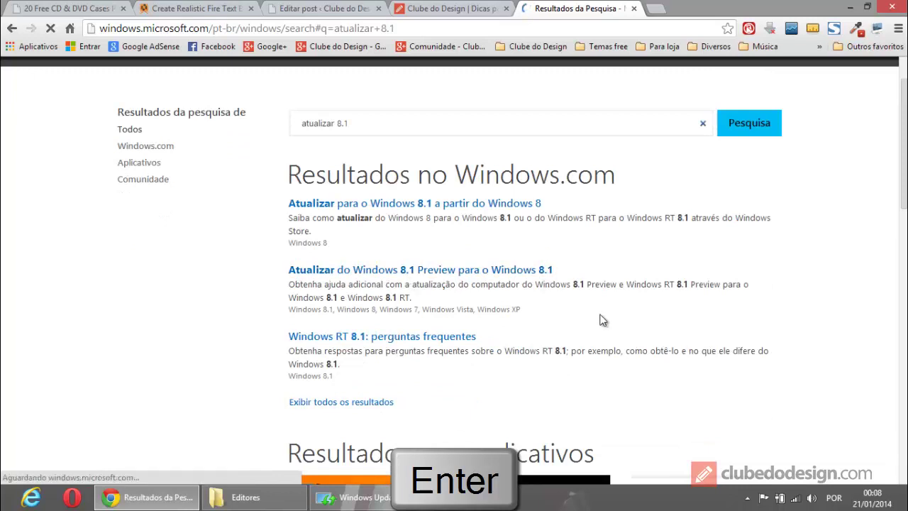
{"action": "scroll", "coordinate": [600, 327], "scroll_direction": "up", "scroll_amount": 1}
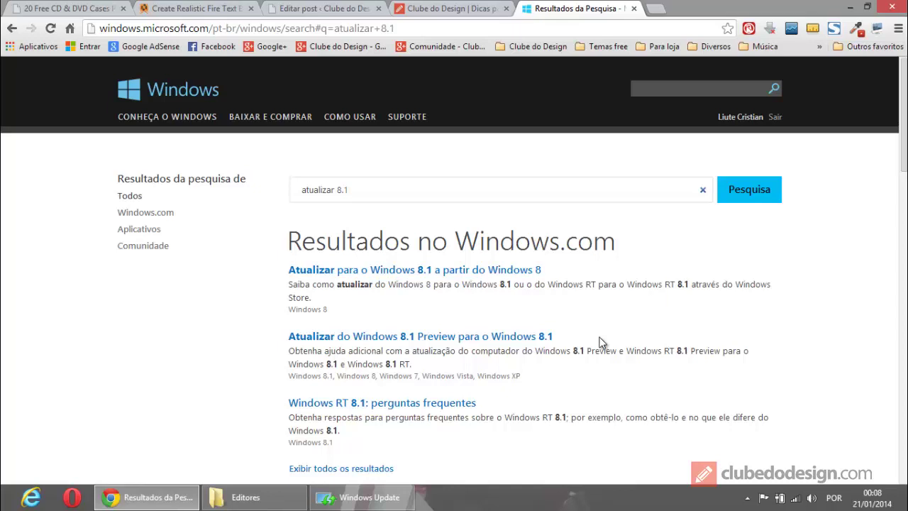
Step: Return to the Windows 8.1 FAQ page and view the Store offer behind its "Baixe a atualização gratuita agora" link
{"action": "left_click", "coordinate": [12, 29]}
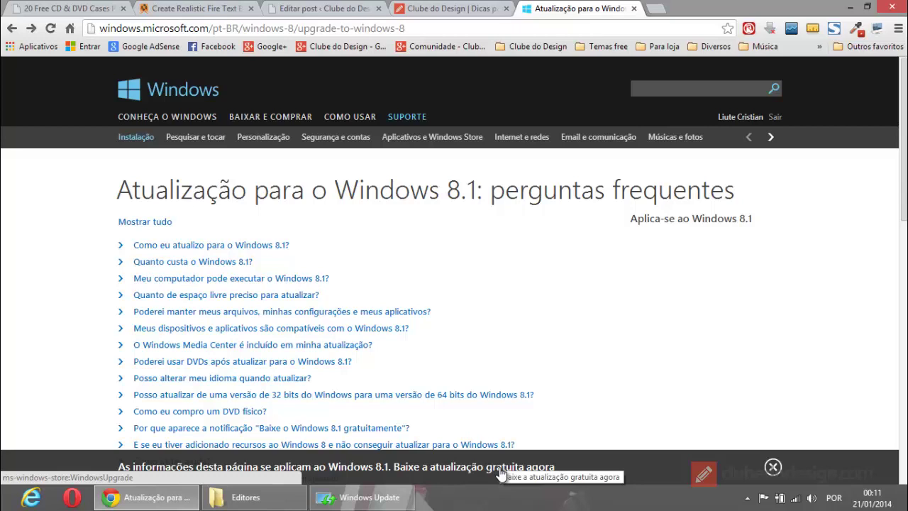
{"action": "left_click", "coordinate": [501, 466]}
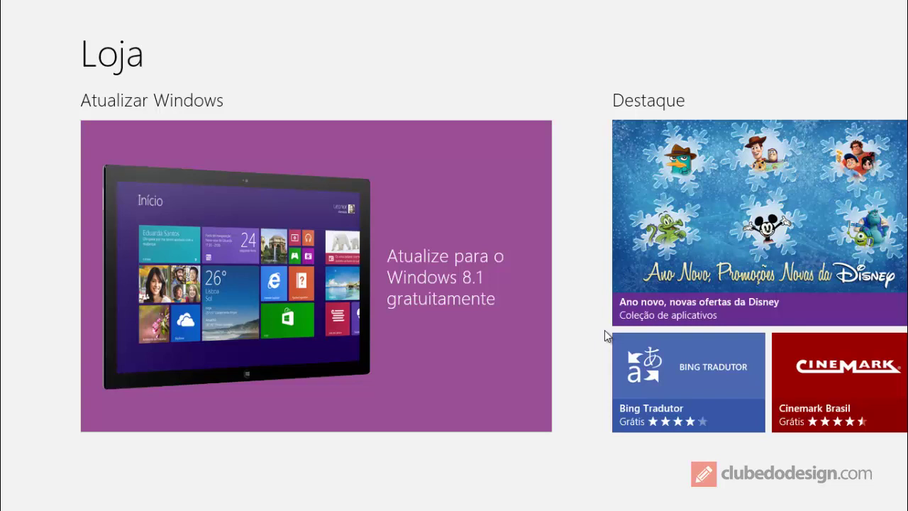
{"action": "left_click", "coordinate": [496, 333]}
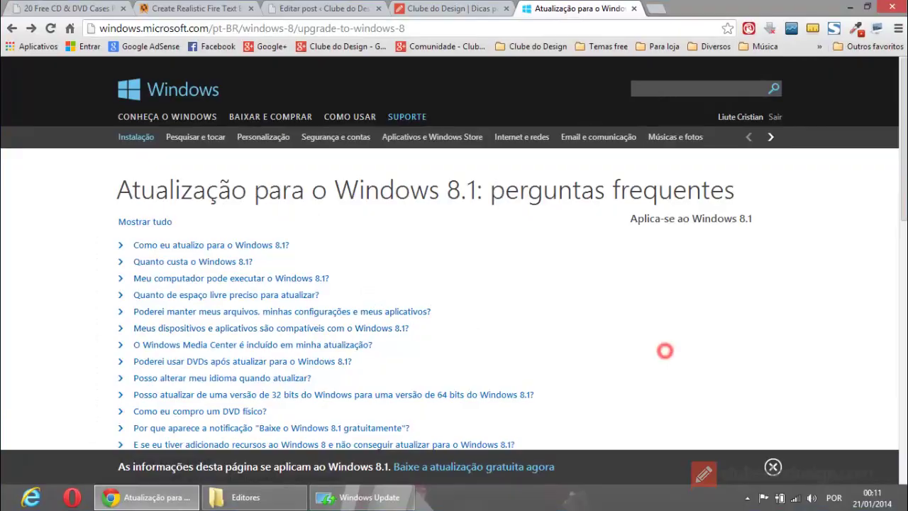
Step: Minimize the open windows to the desktop and open the Store from the Start screen to view the free Windows 8.1 upgrade offer
{"action": "key", "text": "super+d"}
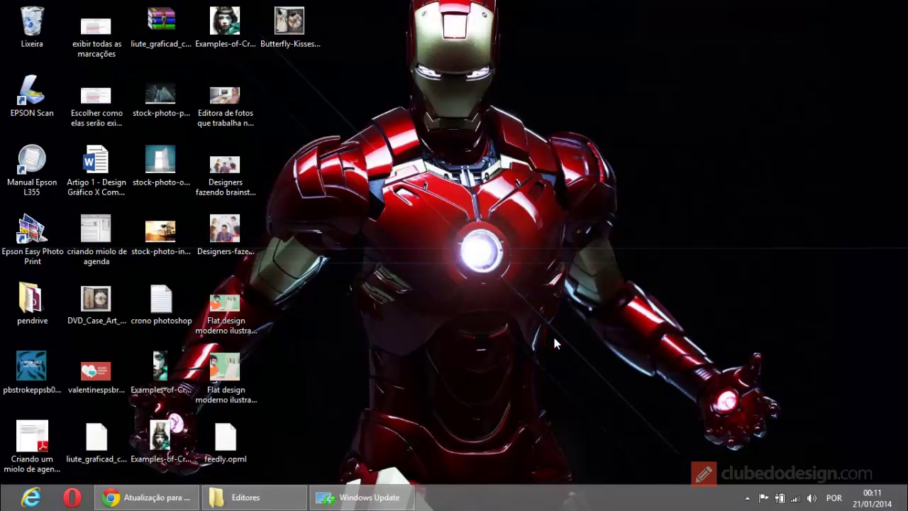
{"action": "left_click", "coordinate": [9, 502]}
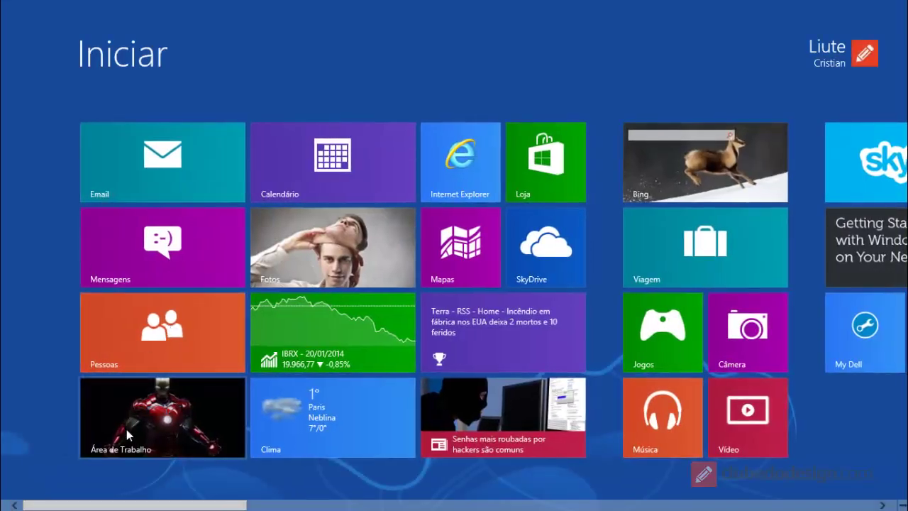
{"action": "left_click", "coordinate": [126, 430]}
{"action": "left_click", "coordinate": [9, 502]}
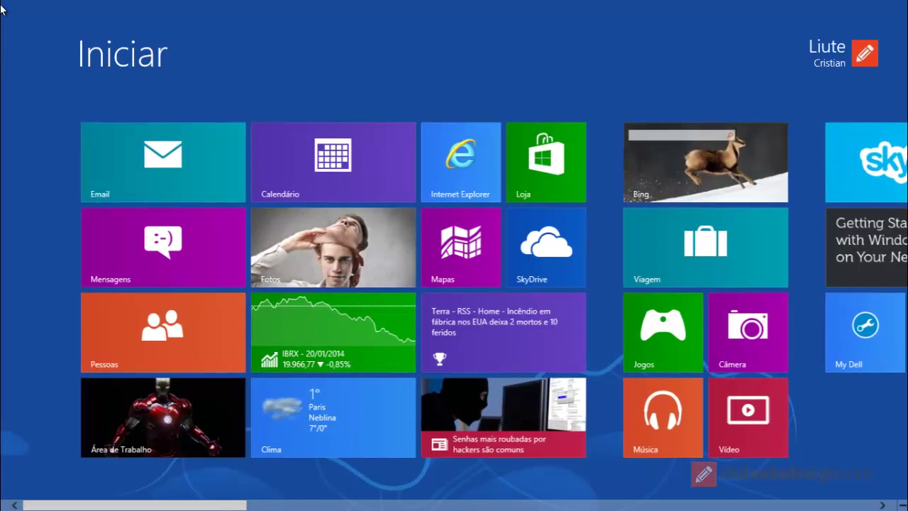
{"action": "left_click", "coordinate": [556, 178]}
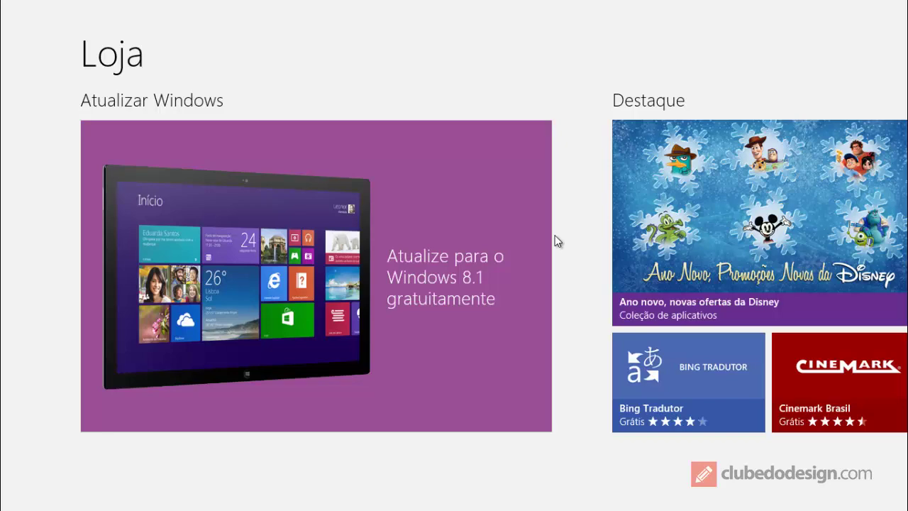
Step: Leave the Store for the desktop, view the Start screen once more and return to the desktop
{"action": "left_click", "coordinate": [14, 497]}
{"action": "left_click", "coordinate": [139, 438]}
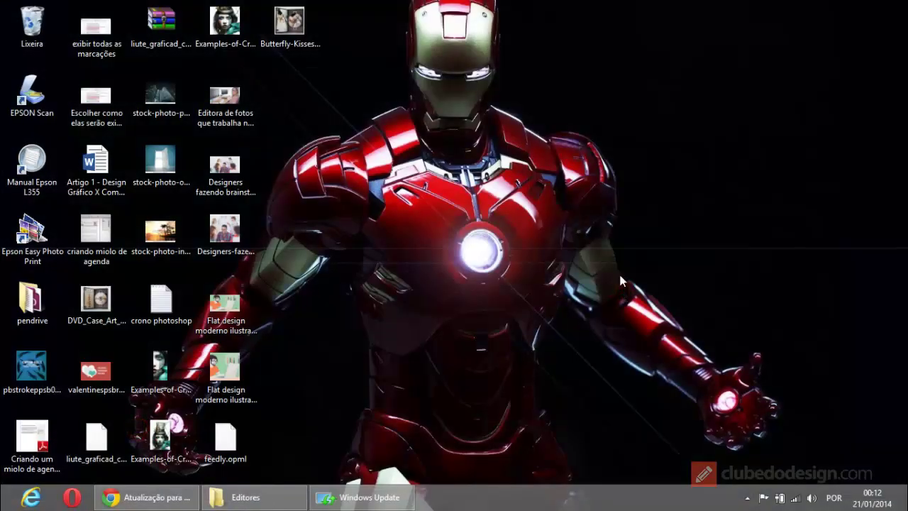
{"action": "left_click", "coordinate": [15, 497]}
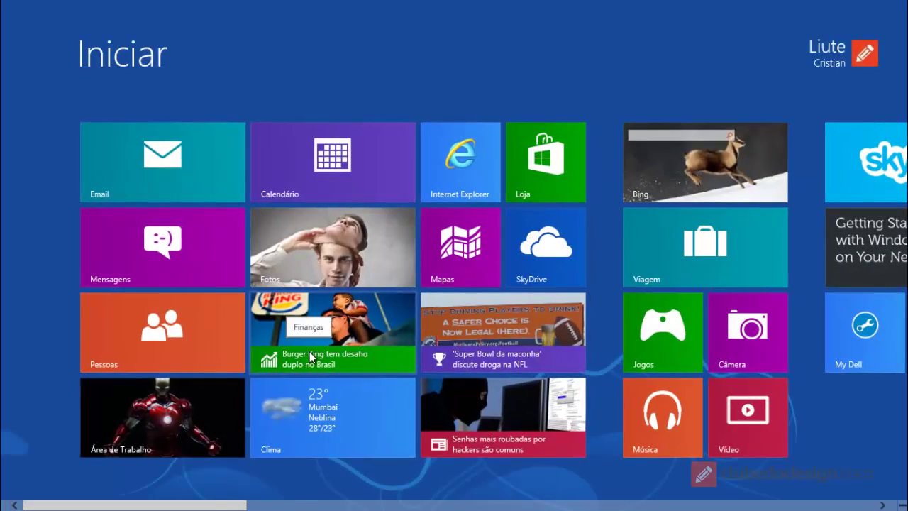
{"action": "left_click", "coordinate": [142, 419]}
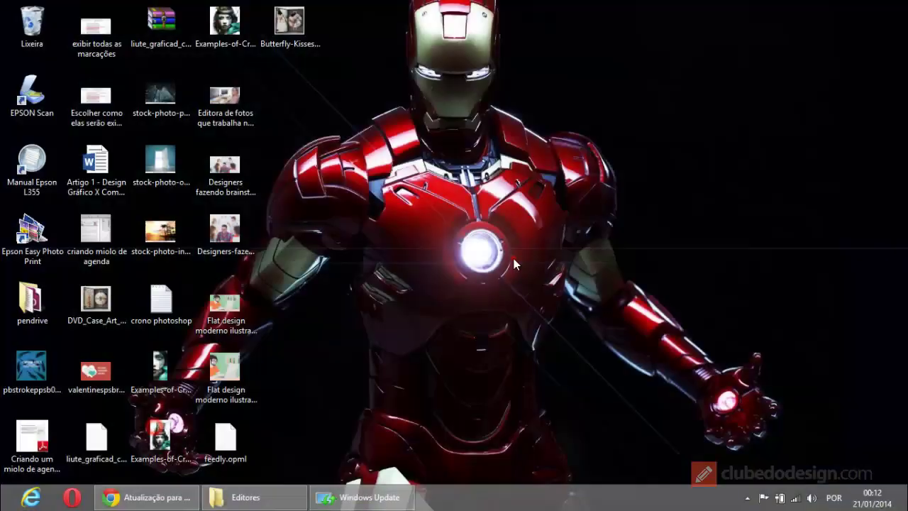